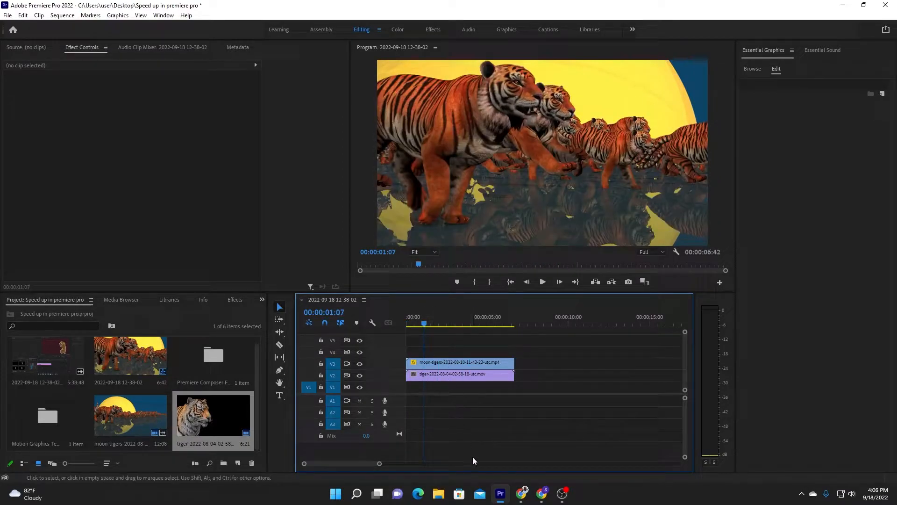
Inspect the stacked moon-tigers and tiger clips at several points near the start of the sequence.
left_click(434, 324)
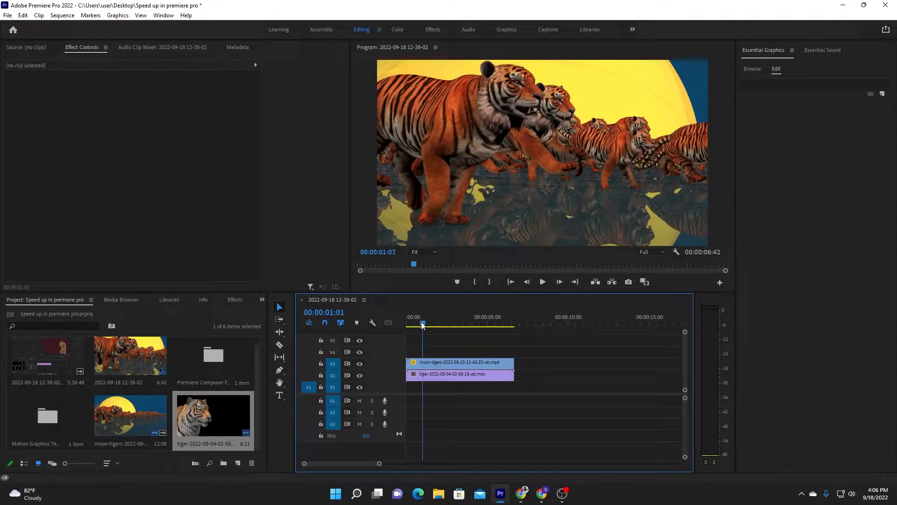
double_click(454, 362)
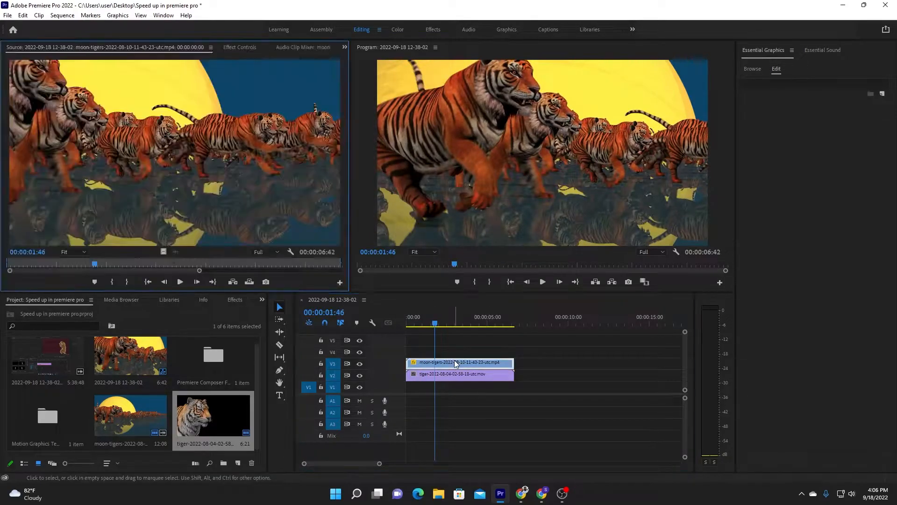
double_click(445, 375)
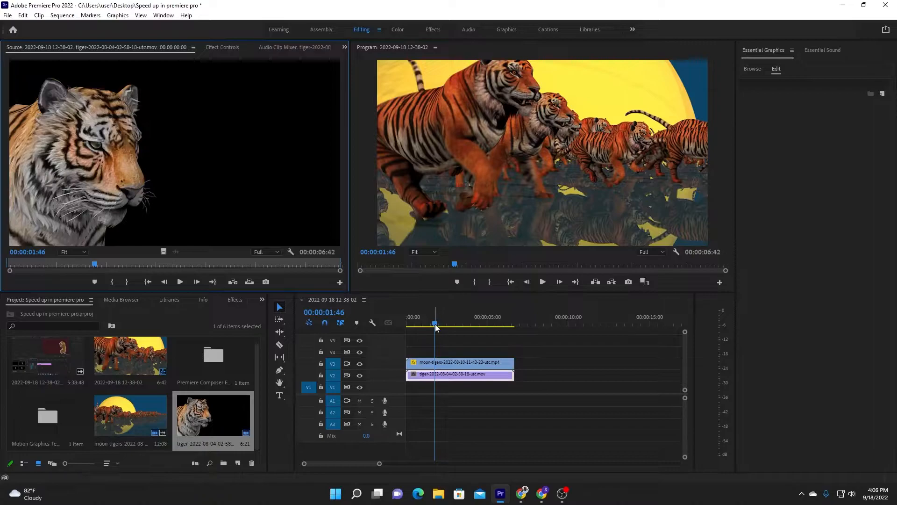
left_click(419, 327)
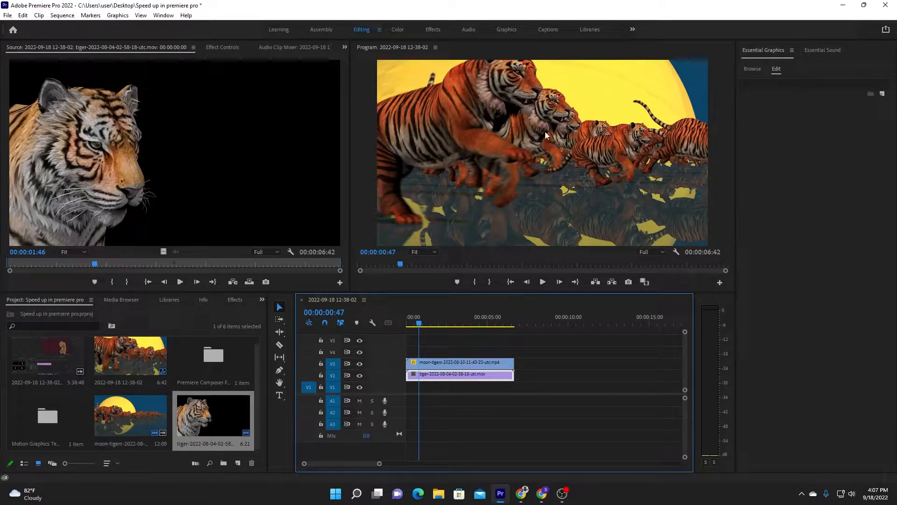
left_click(475, 359)
left_click(461, 375)
mouse_move(418, 323)
left_mouse_down()
mouse_move(400, 328)
mouse_move(423, 330)
left_mouse_up()
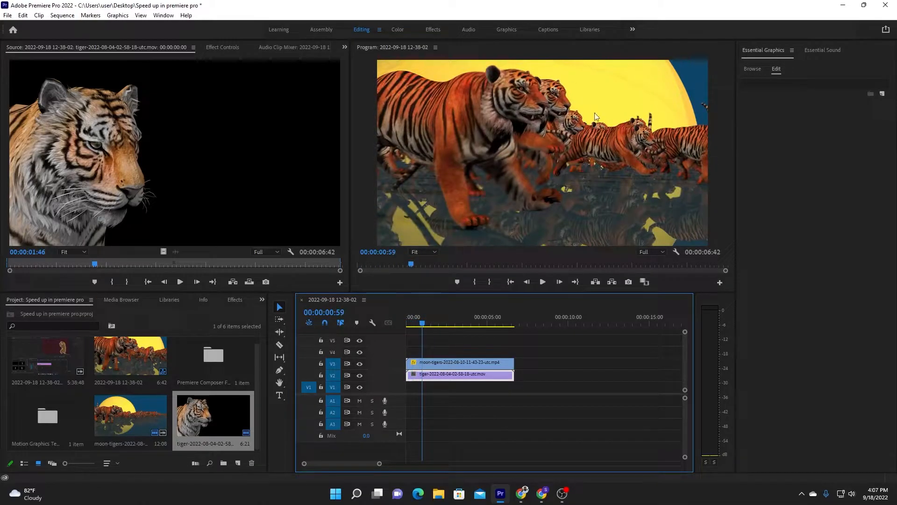
left_click(410, 327)
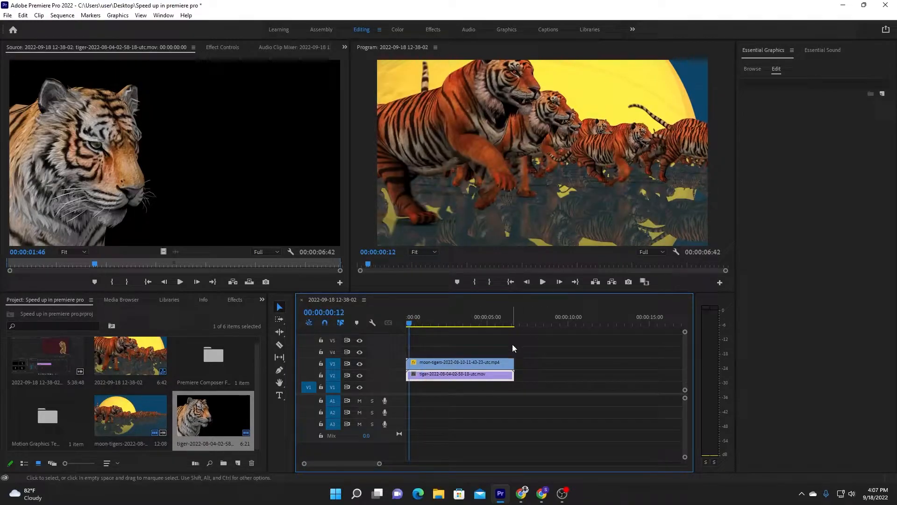
mouse_move(408, 324)
left_mouse_down()
mouse_move(424, 324)
mouse_move(412, 323)
left_mouse_up()
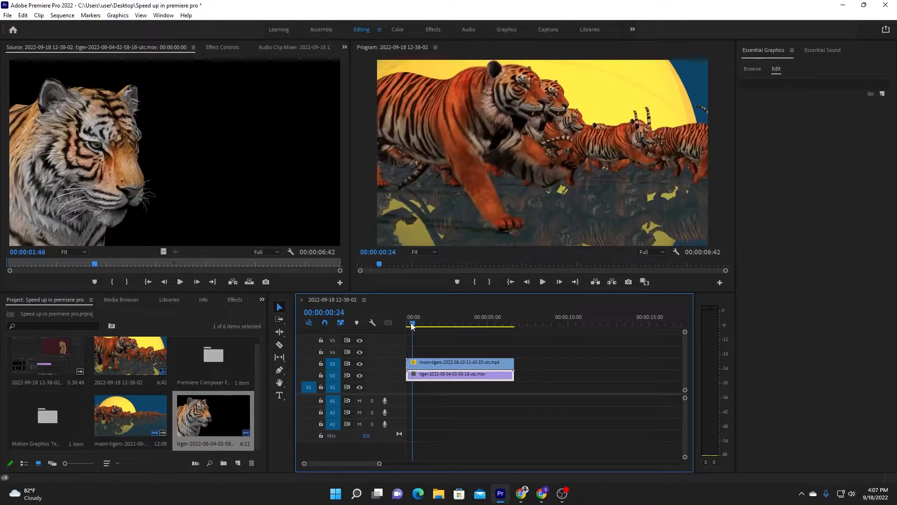
Find the Crop video effect and apply it to the moon-tigers clip on V3.
double_click(437, 364)
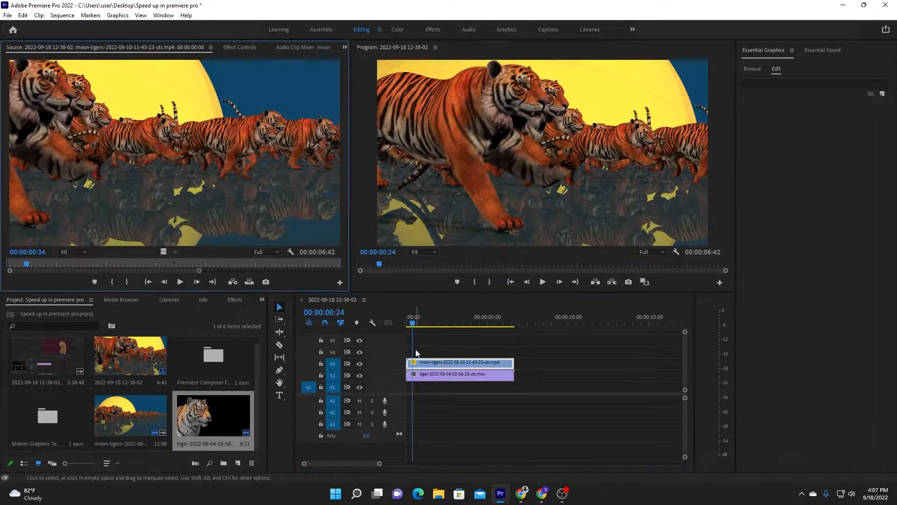
left_click(438, 364)
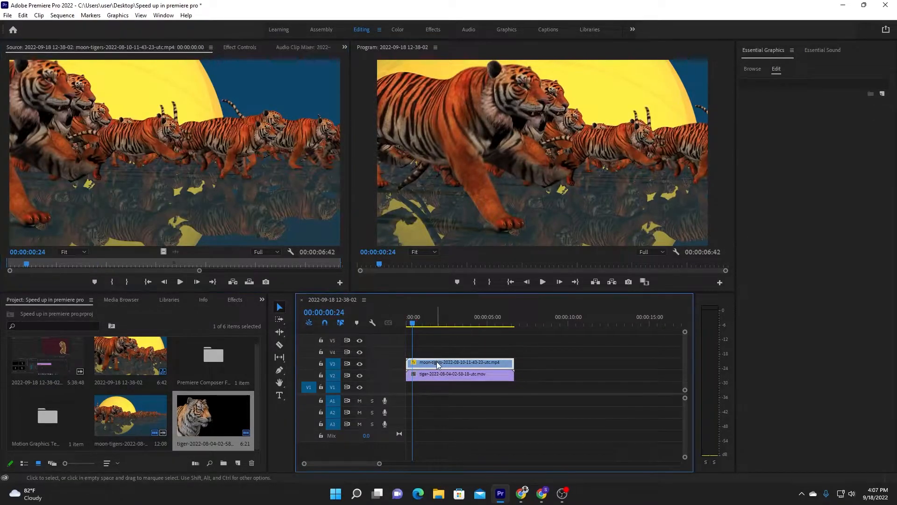
left_click(232, 301)
left_click(90, 310)
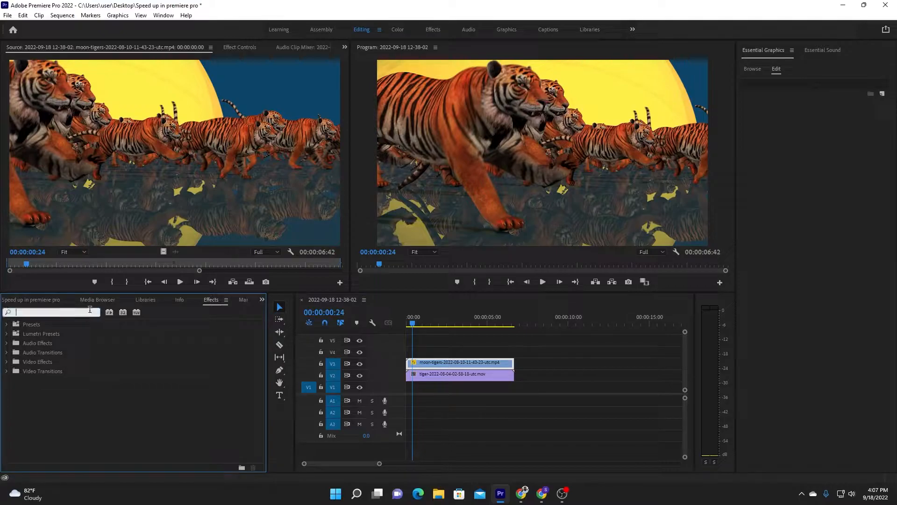
type("crop")
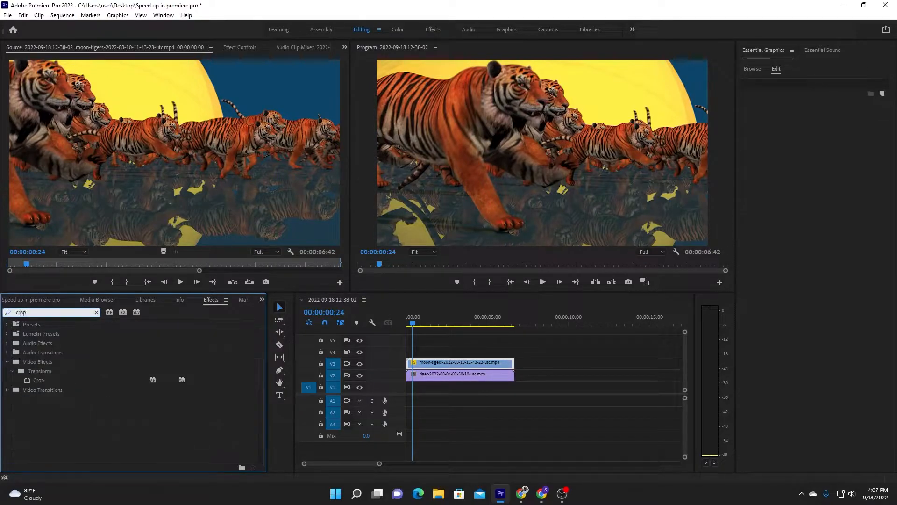
left_click_drag(35, 383, 430, 363)
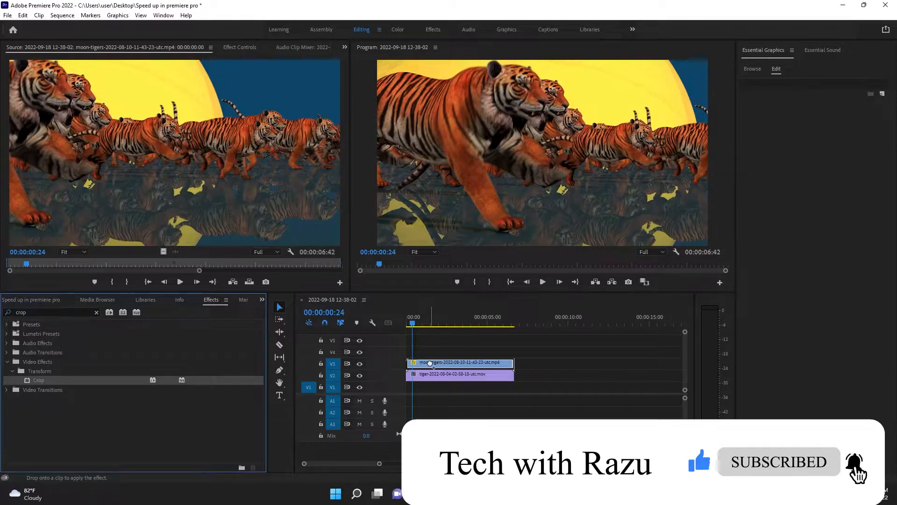
left_click_drag(430, 362, 431, 366)
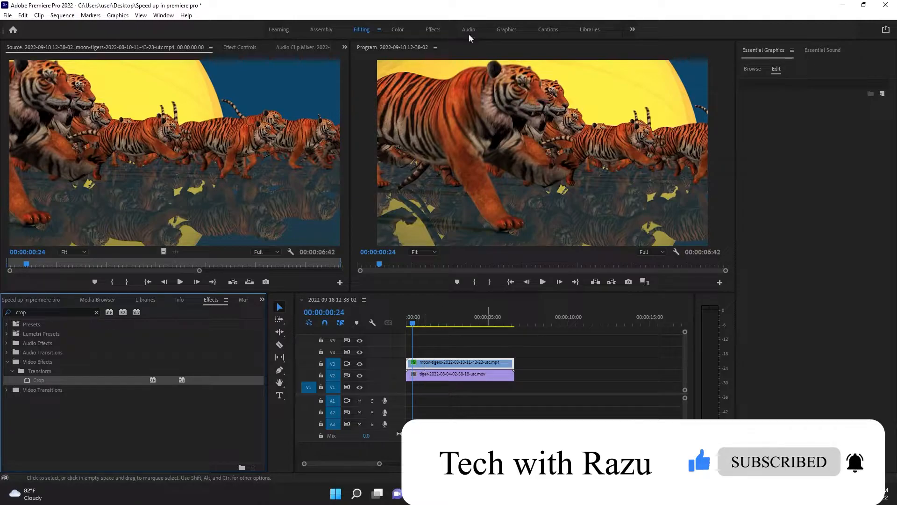
Crop the moon-tigers clip 37% on Left and 10% on Right, and move it to about position 1510, 814.
left_click(231, 48)
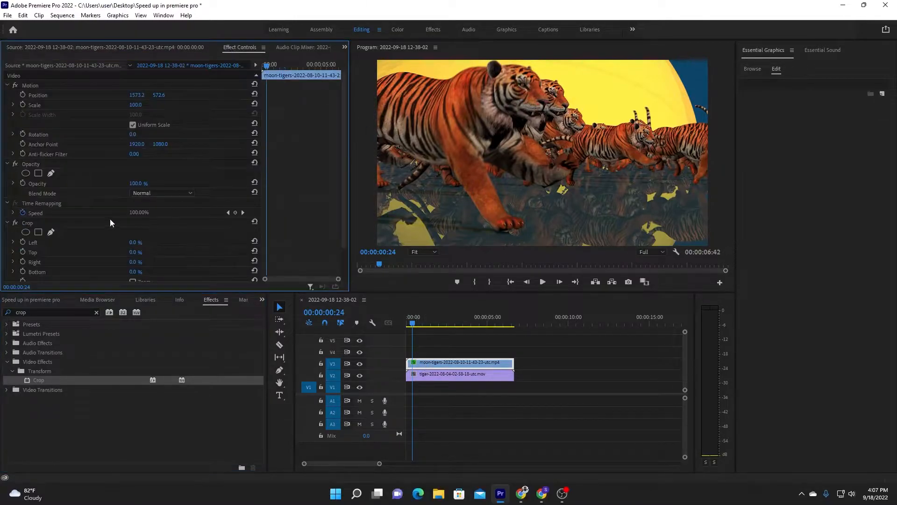
scroll(110, 223, "down", 1)
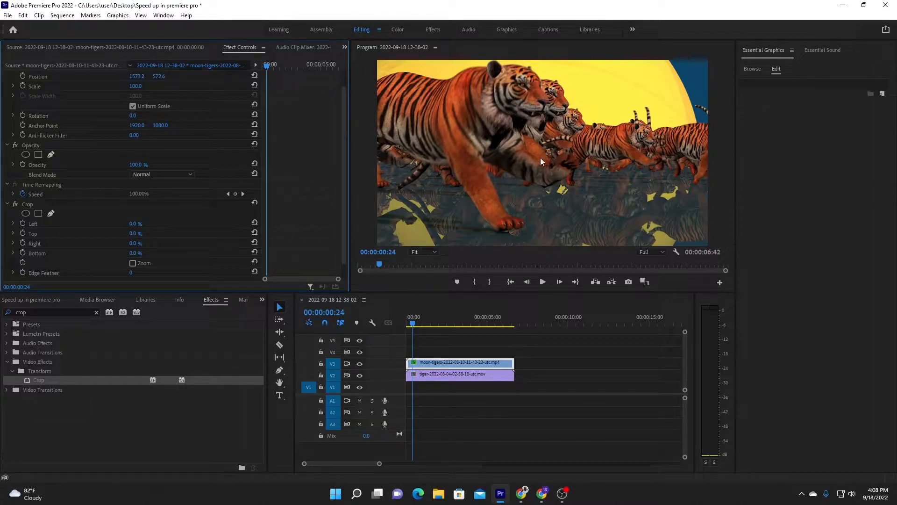
left_click(134, 223)
type("37")
key("Return")
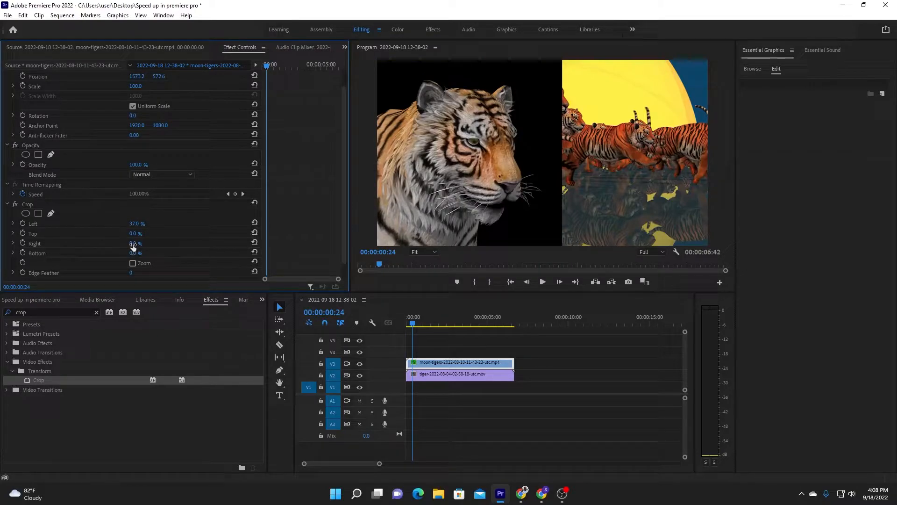
left_click(141, 242)
type("10")
key("Return")
left_click(625, 157)
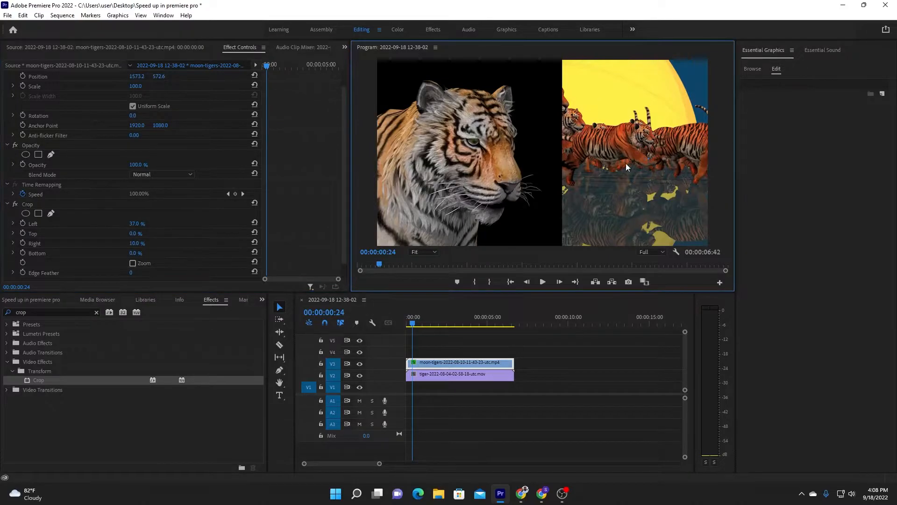
left_click_drag(624, 215, 612, 256)
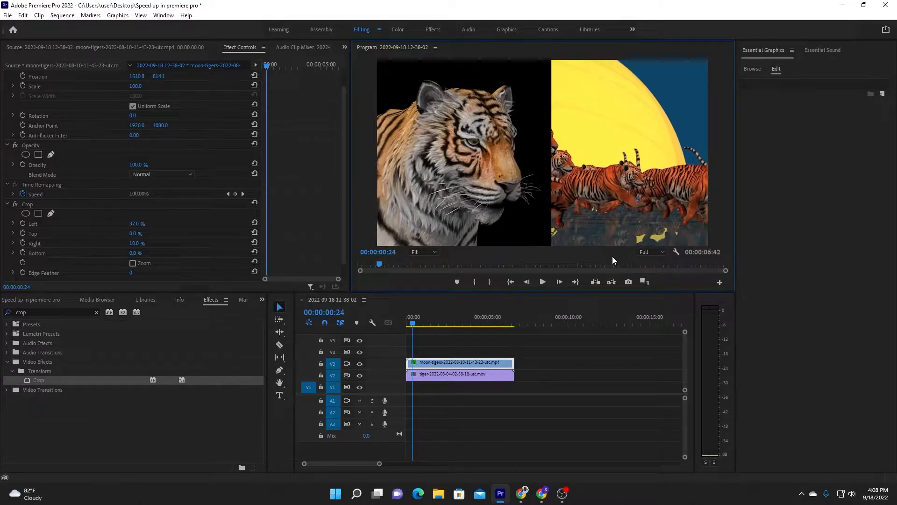
Set the moon-tigers clip's Crop Left to 0% and Right to 70%.
left_click(141, 223)
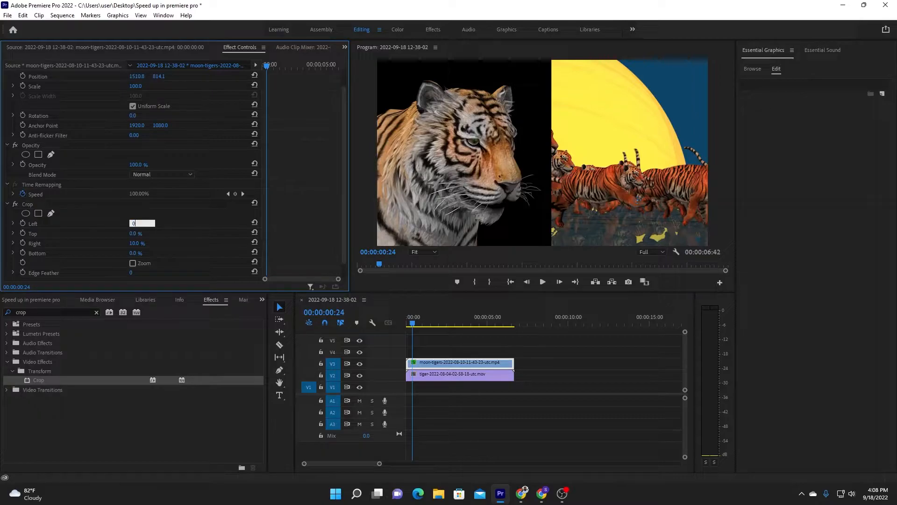
type(".0")
left_click(51, 261)
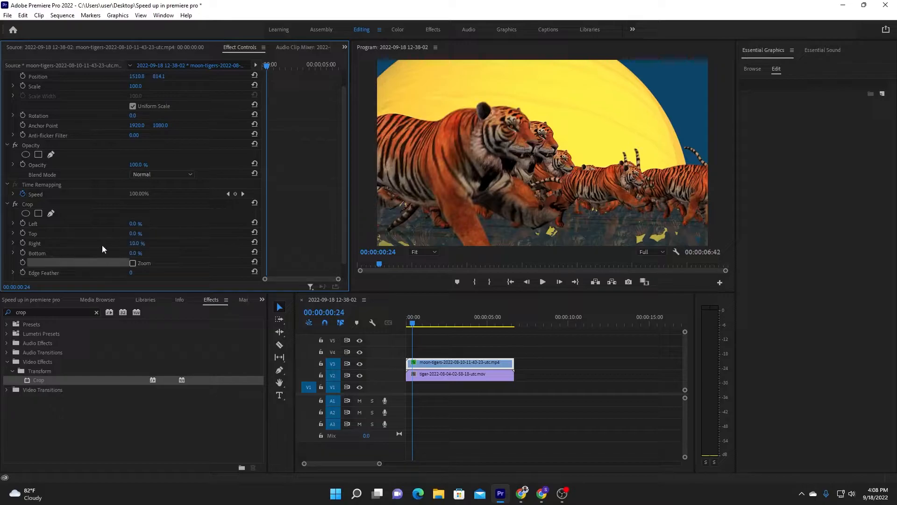
left_click_drag(139, 242, 133, 246)
left_click(141, 241)
type("70")
key("Return")
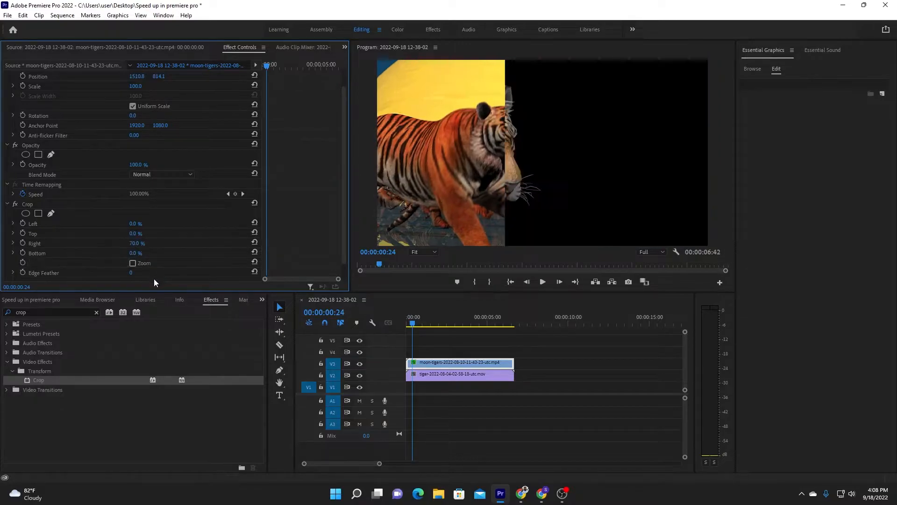
Move the cropped moon-tigers clip to the right half of the frame, at about position 2875, 838.
left_click(445, 173)
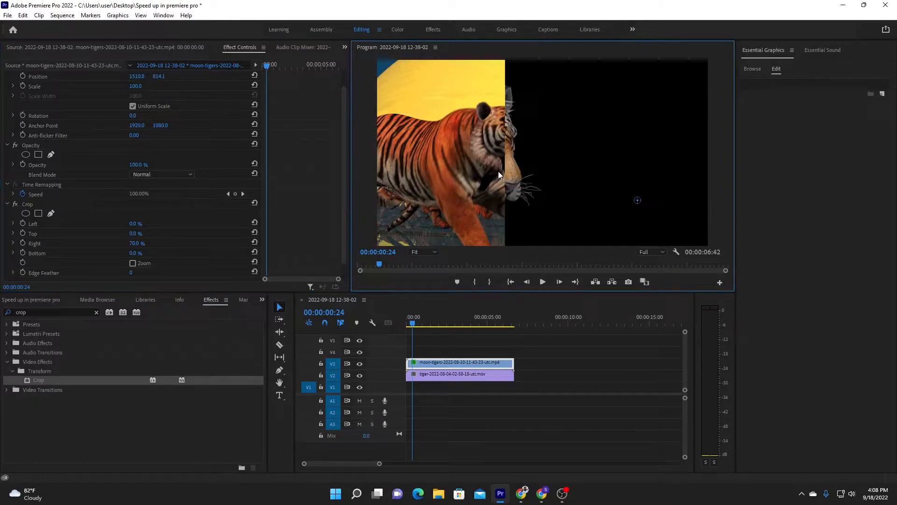
left_click_drag(468, 181, 702, 185)
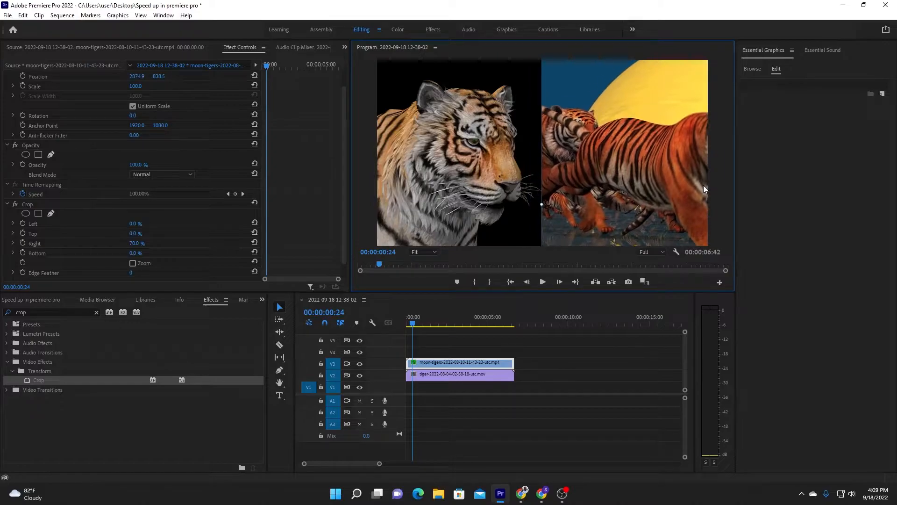
left_click(781, 276)
left_click(508, 217)
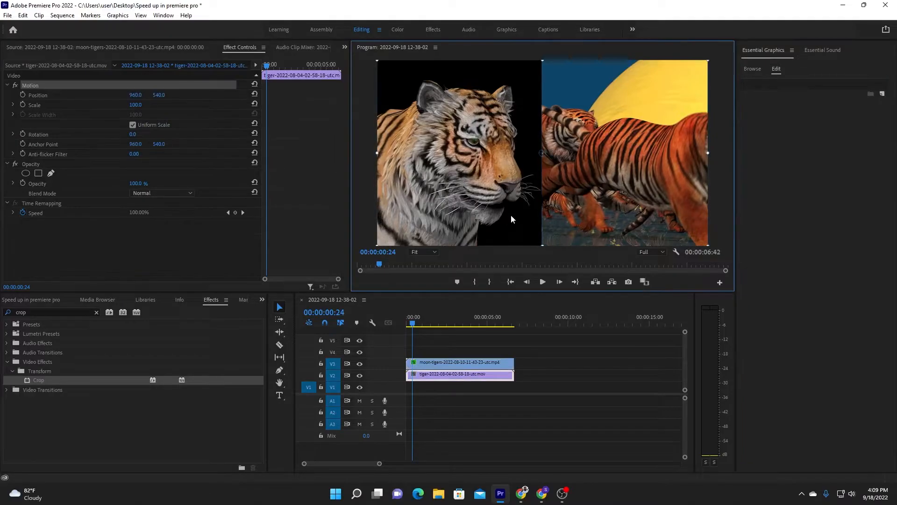
Play back the split-screen sequence from the start and examine the boundary between the two clips.
left_click_drag(411, 320, 392, 322)
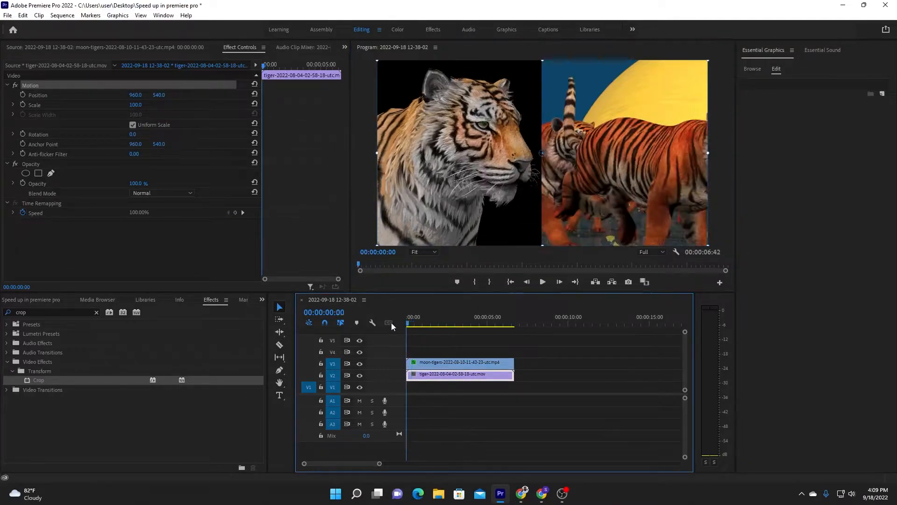
left_click(544, 283)
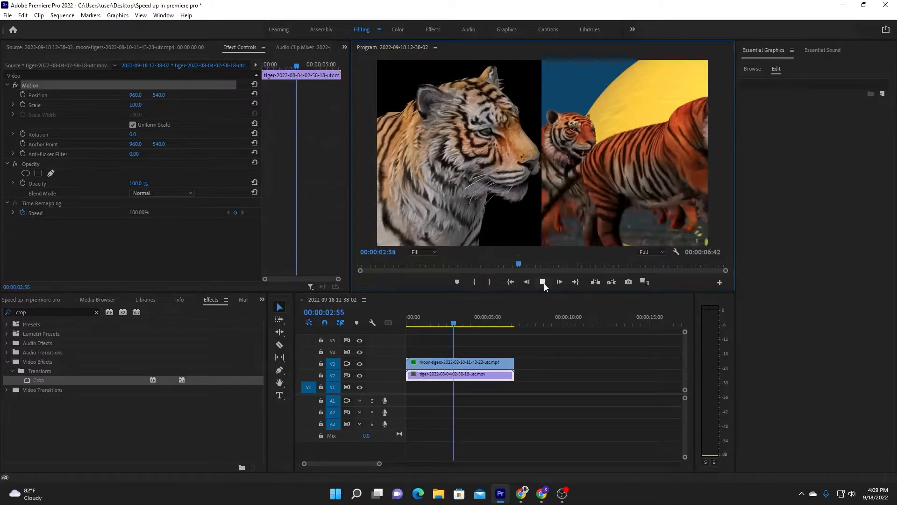
left_click(544, 284)
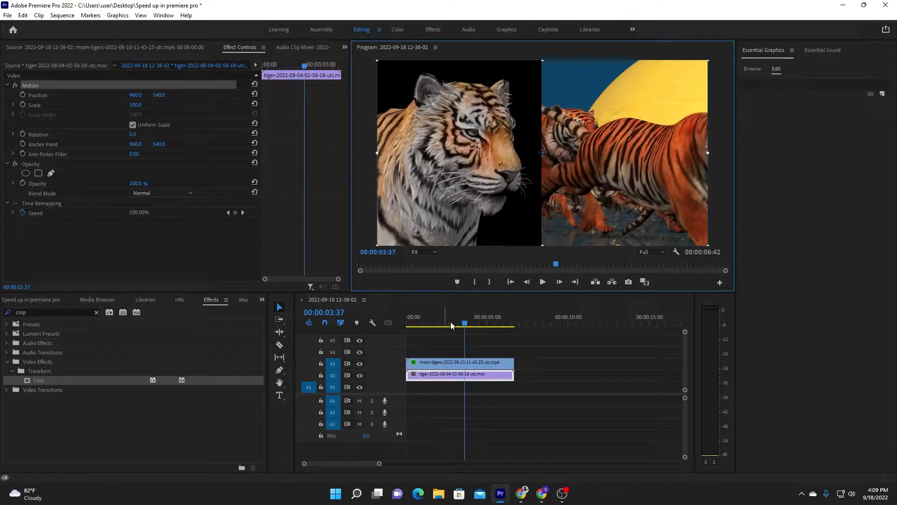
left_click_drag(465, 325, 383, 330)
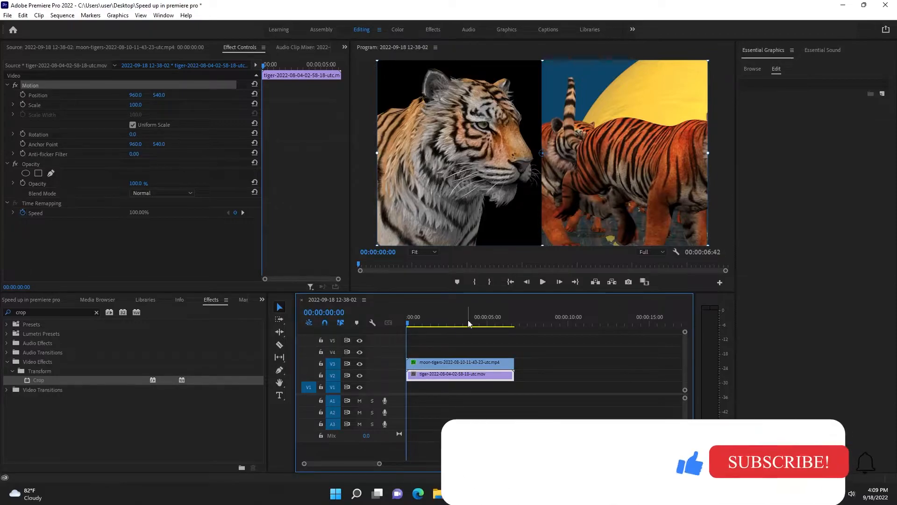
mouse_move(408, 324)
left_mouse_down()
mouse_move(457, 330)
mouse_move(405, 340)
left_mouse_up()
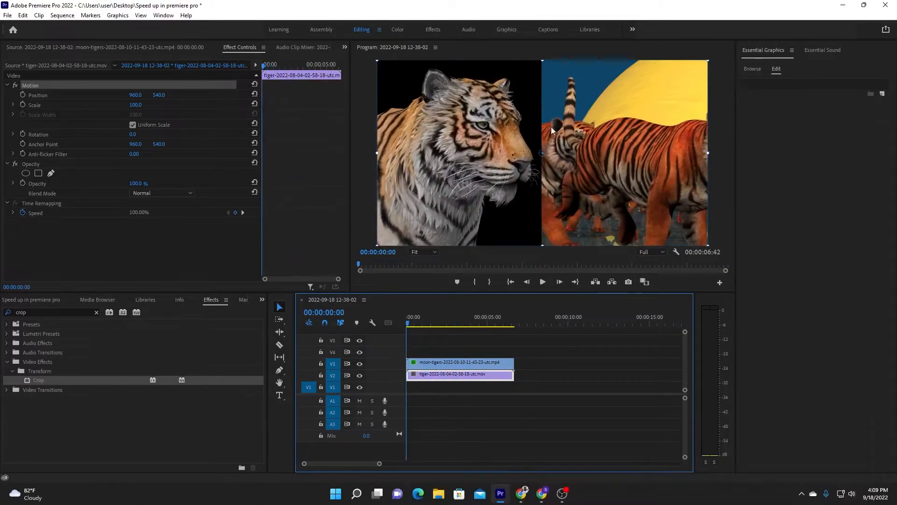
left_click(544, 258)
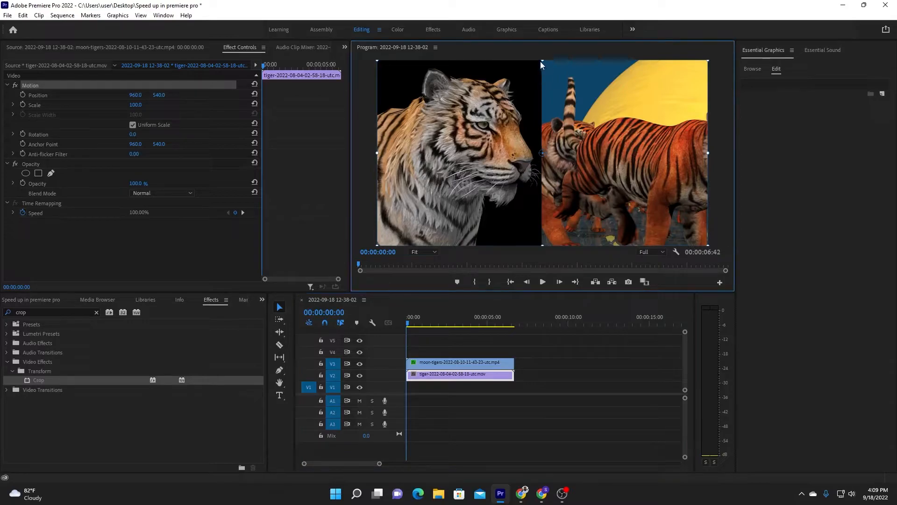
left_click(407, 324)
mouse_move(408, 323)
left_mouse_down()
mouse_move(445, 325)
mouse_move(404, 330)
left_mouse_up()
left_click(526, 260)
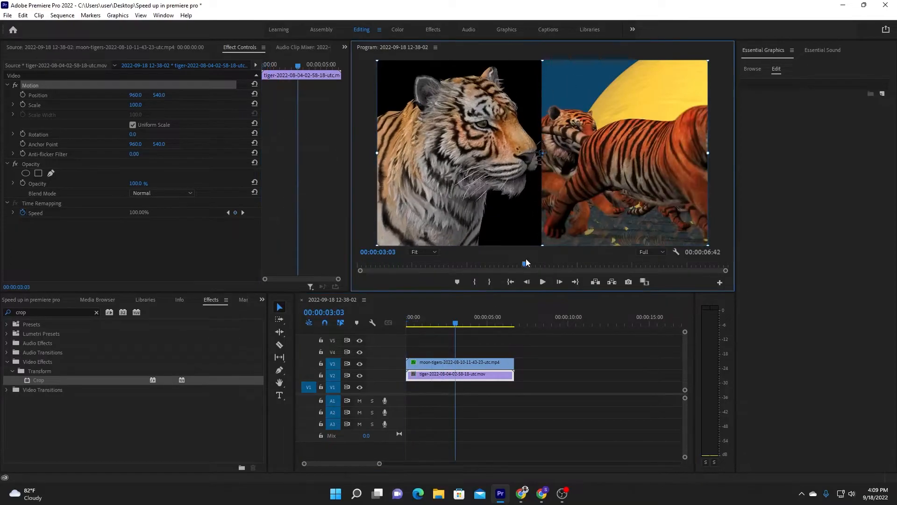
Draw a straight vertical divider line with the Pen tool along the full-height boundary between the two clips, starting at 00:00:00:00.
left_click_drag(456, 322, 368, 318)
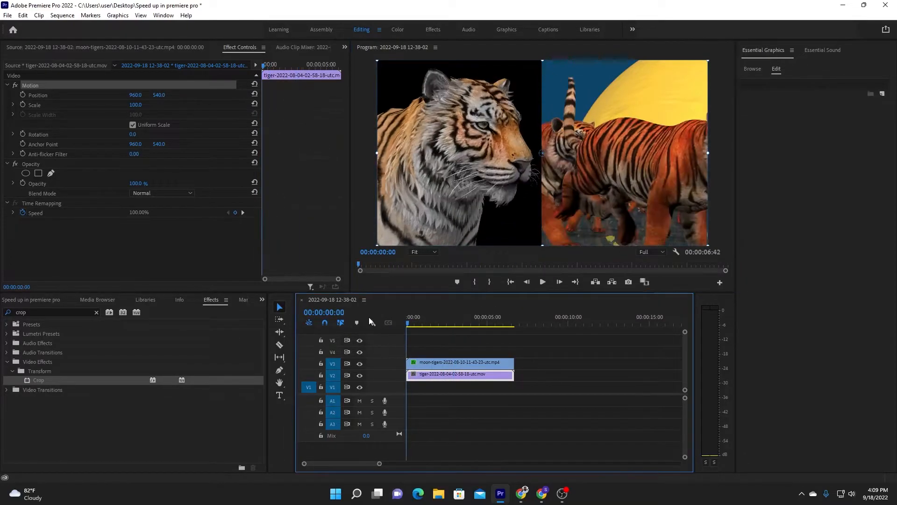
left_click(280, 371)
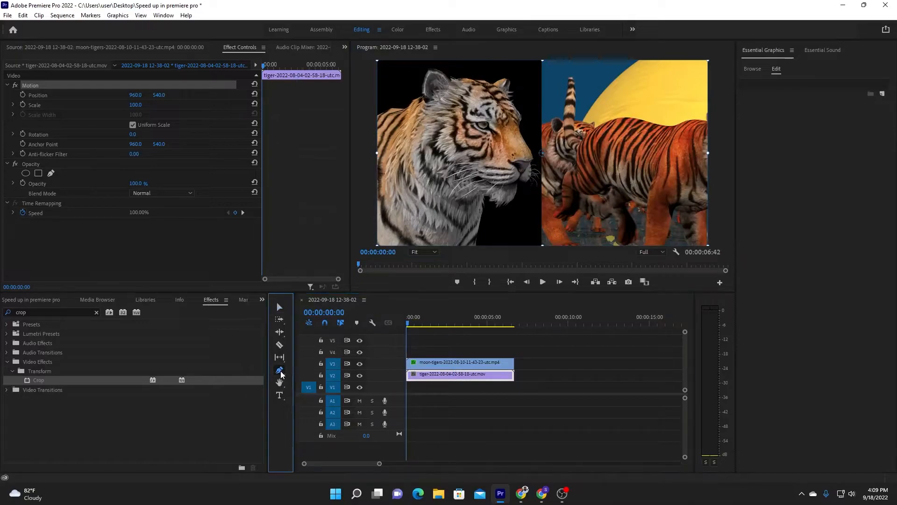
left_click(429, 344)
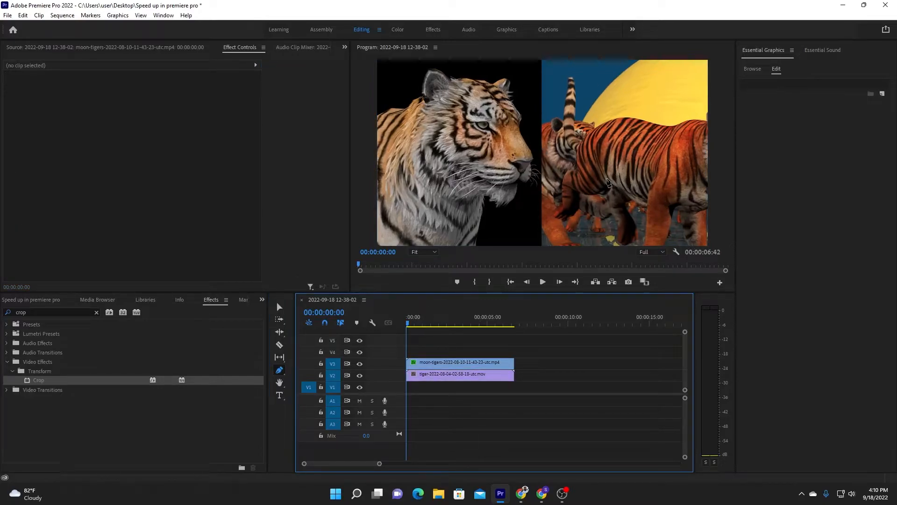
left_click(542, 61)
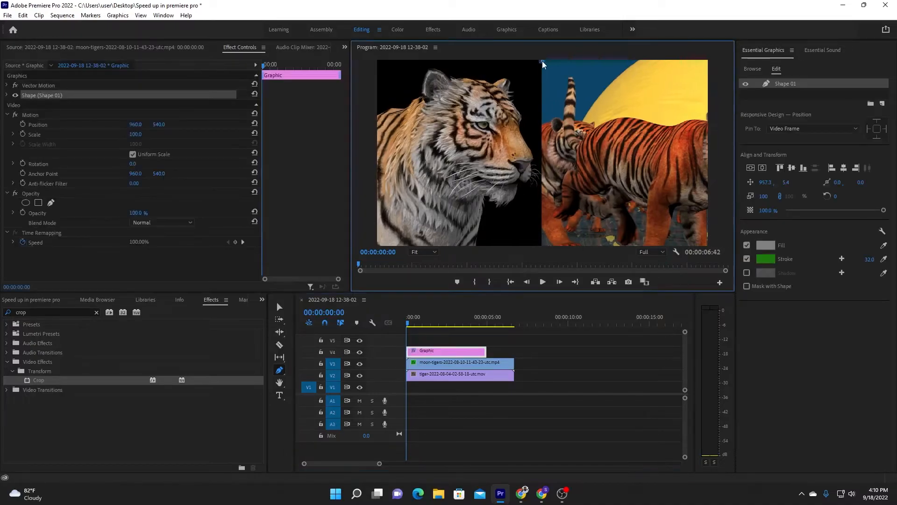
left_click(541, 246)
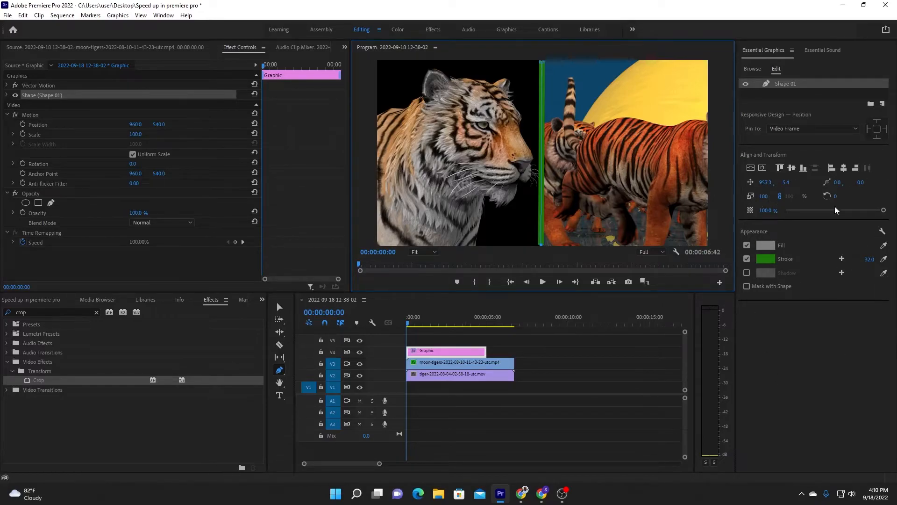
Set the divider shape's opacity to 75.2% and its stroke width to 29, keeping the stroke enabled.
mouse_move(883, 210)
left_mouse_down()
mouse_move(825, 210)
mouse_move(861, 211)
left_mouse_up()
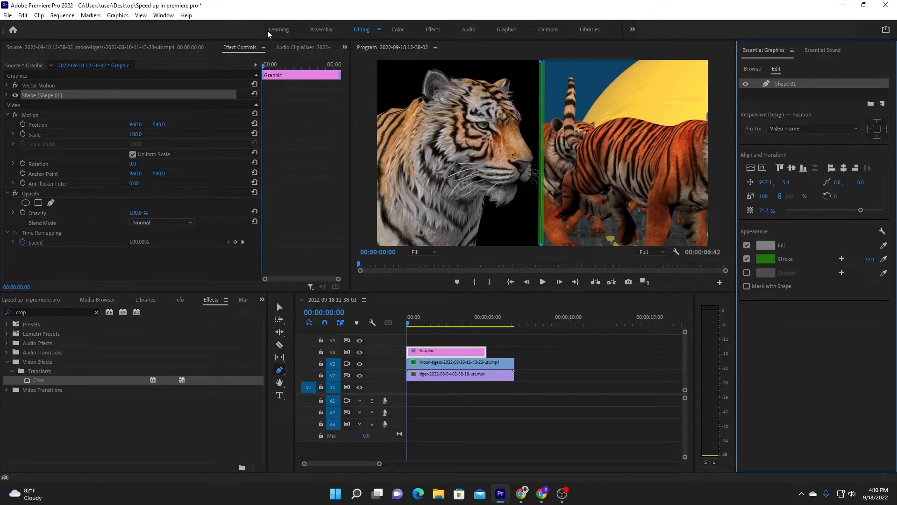
left_click(7, 95)
left_click(31, 151)
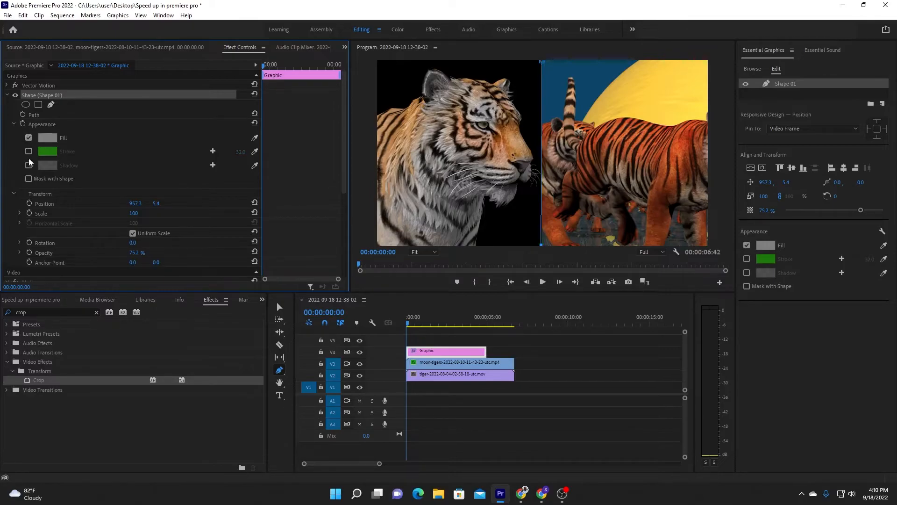
left_click(28, 151)
left_click(28, 151)
left_click(27, 151)
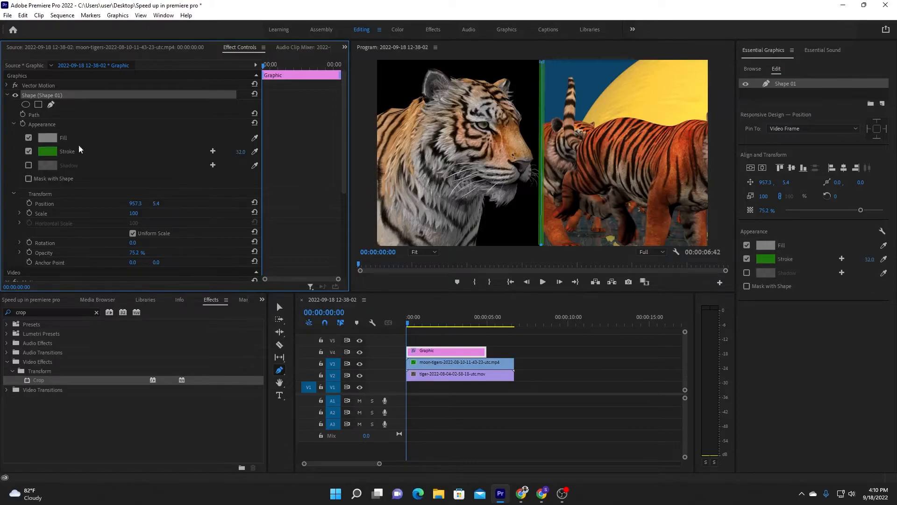
mouse_move(240, 154)
left_mouse_down()
mouse_move(225, 153)
mouse_move(272, 153)
mouse_move(237, 153)
left_mouse_up()
Change the divider line's stroke colour to a bright pinkish red.
left_click(48, 151)
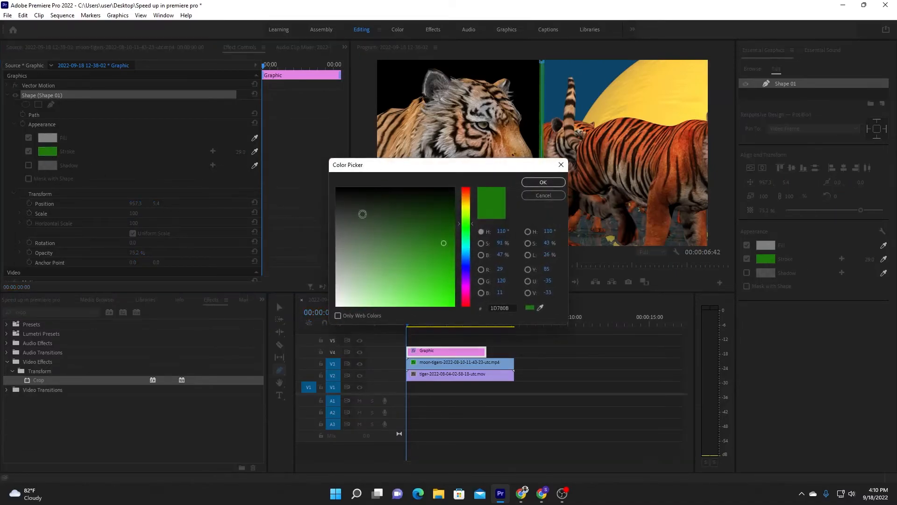
left_click(461, 298)
left_click_drag(446, 212, 450, 294)
left_click(540, 184)
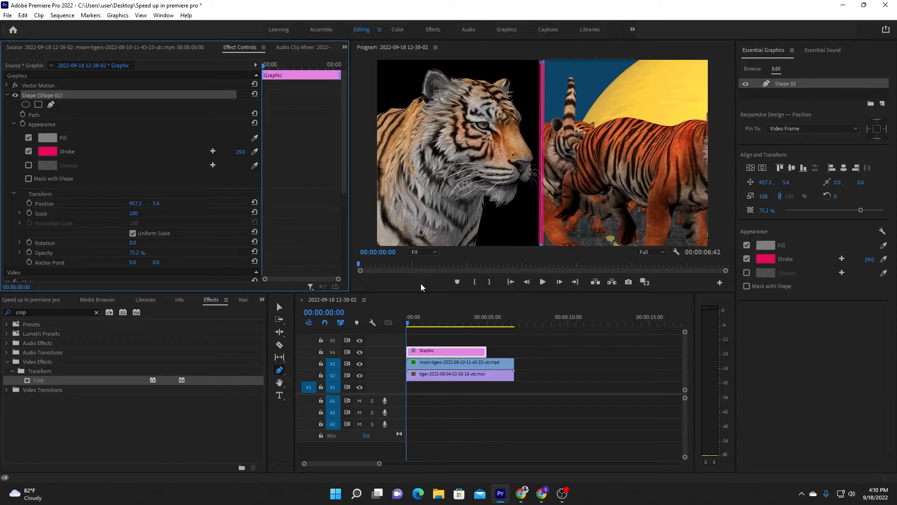
Extend the divider graphic on track V4 to end together with the two tiger clips.
left_click(426, 306)
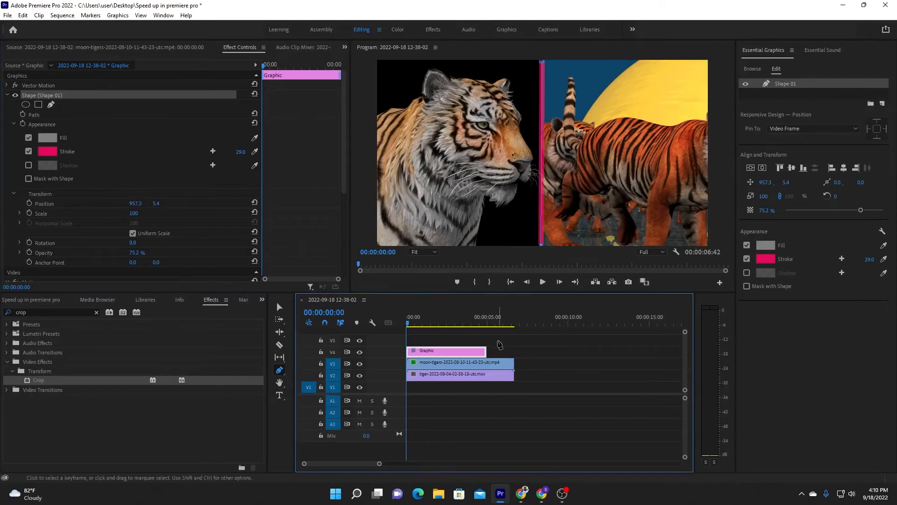
left_click(279, 306)
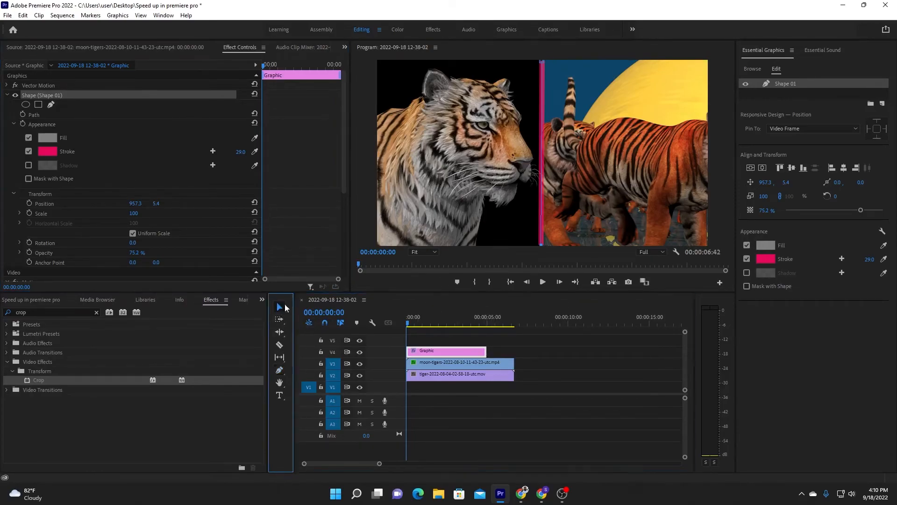
left_click_drag(482, 350, 514, 353)
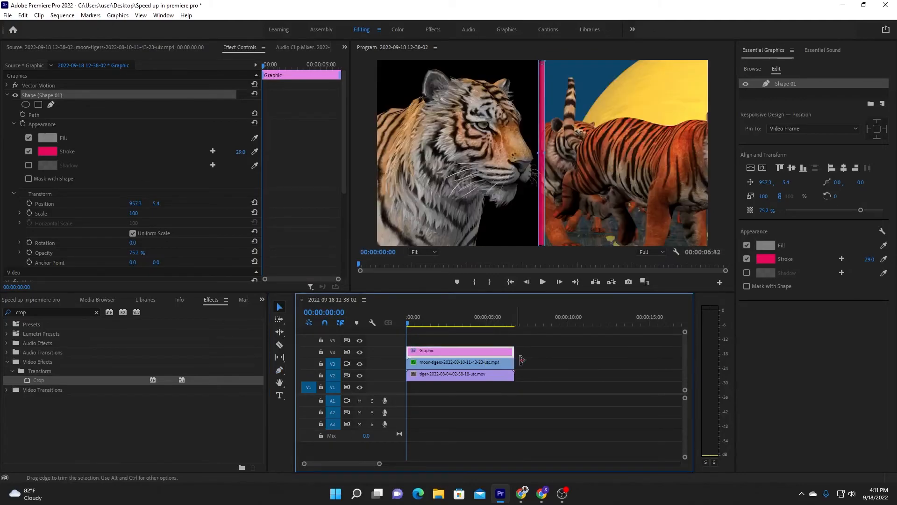
Play back part of the split-screen sequence with the divider, and raise the divider shape's opacity to 85.2%.
left_click(543, 282)
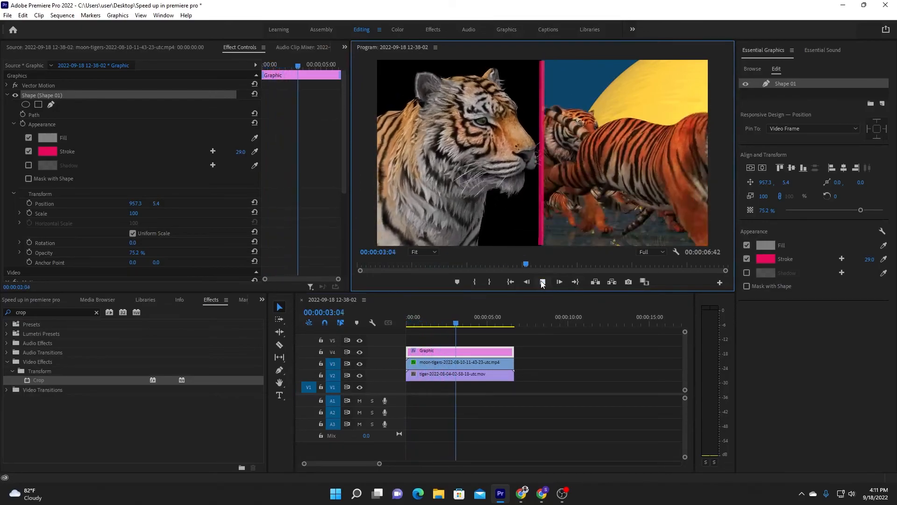
left_click(542, 284)
mouse_move(862, 209)
left_mouse_down()
mouse_move(892, 219)
mouse_move(857, 220)
mouse_move(869, 216)
left_mouse_up()
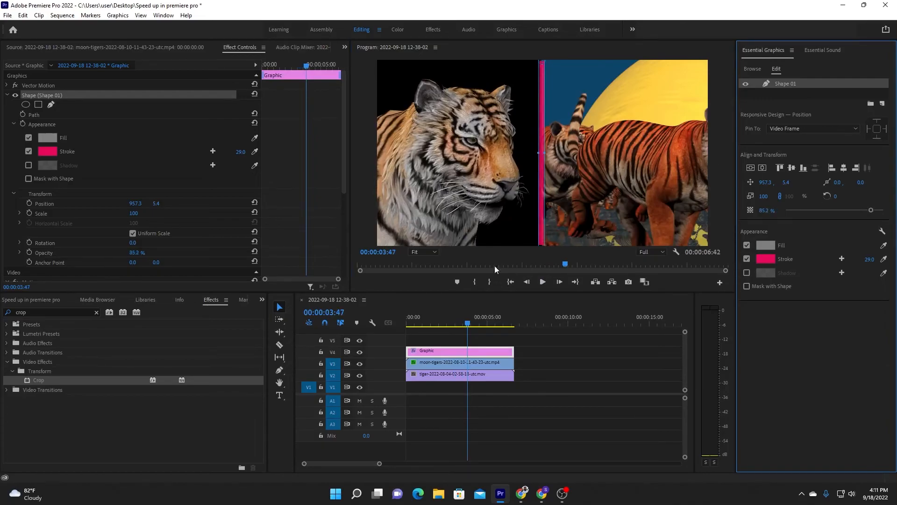